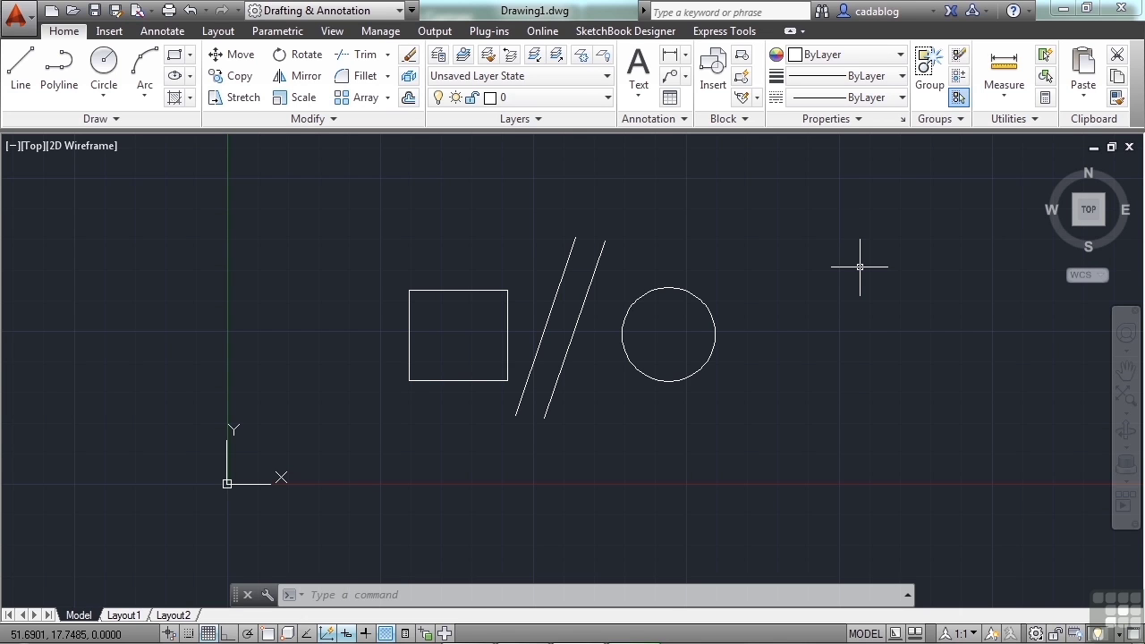
# - Select the circle, the rectangle and both parallel slanted lines, and clear the selection
pyautogui.click(698, 300)
pyautogui.click(469, 292)
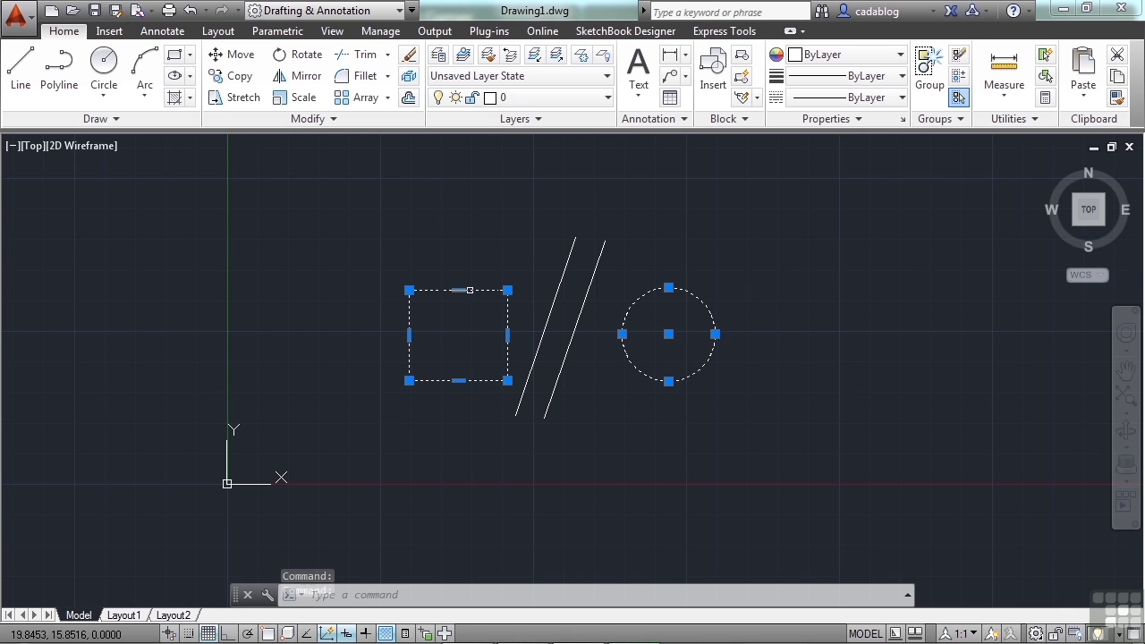
pyautogui.click(600, 255)
pyautogui.click(565, 256)
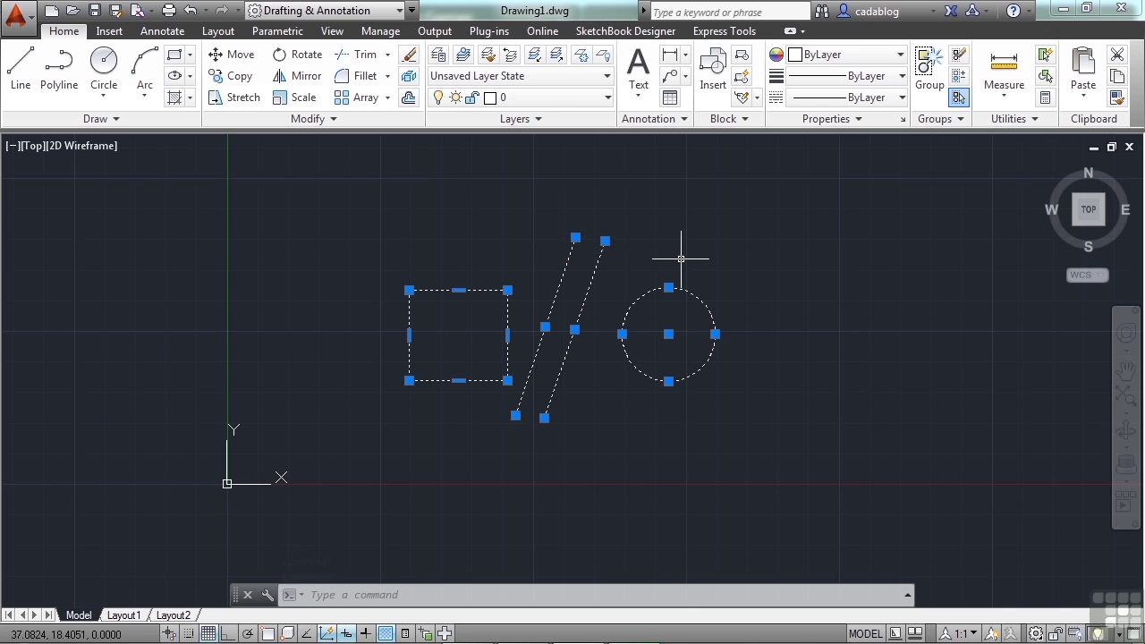
pyautogui.press('Escape')
pyautogui.press('Escape')
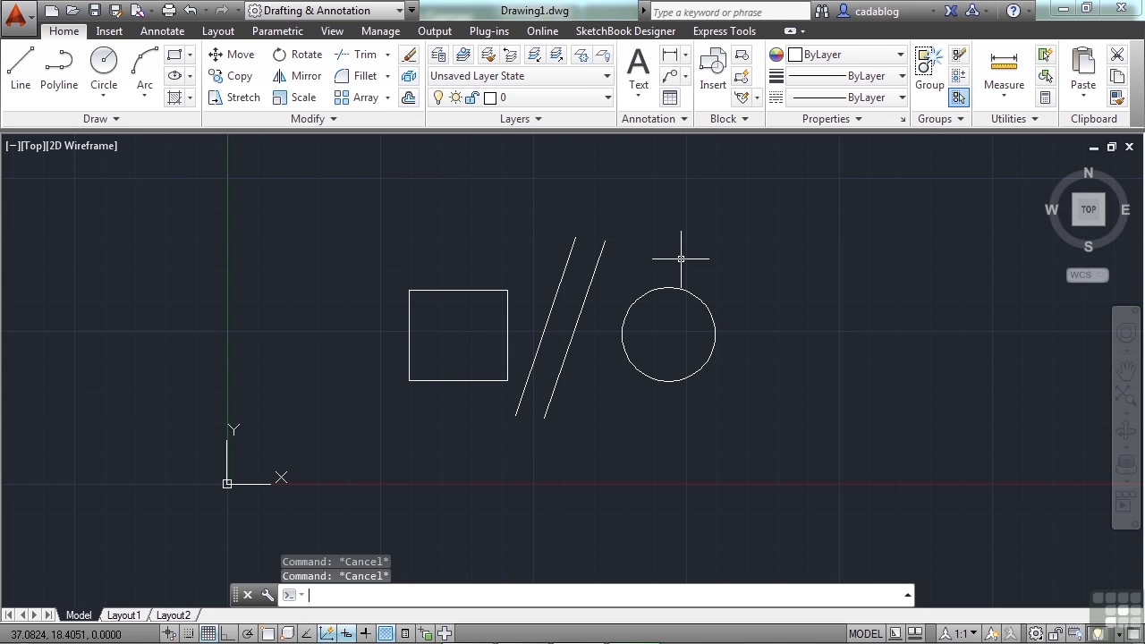
# - Examine the shortcut menu offered in the drawing area with nothing selected, and dismiss it
pyautogui.rightClick(683, 263)
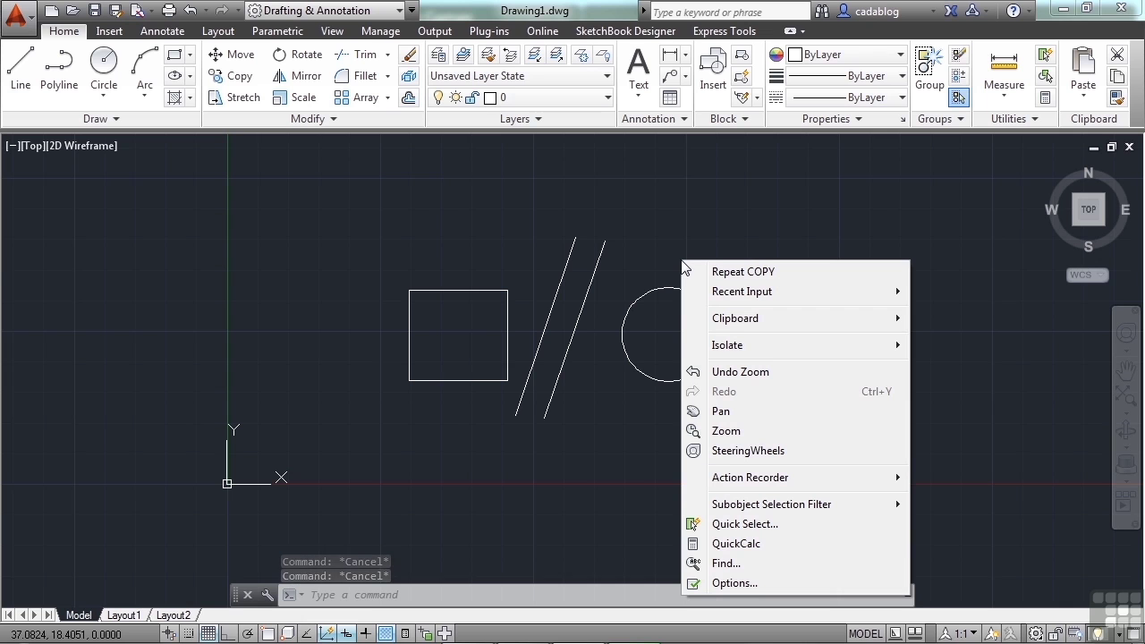
pyautogui.click(649, 444)
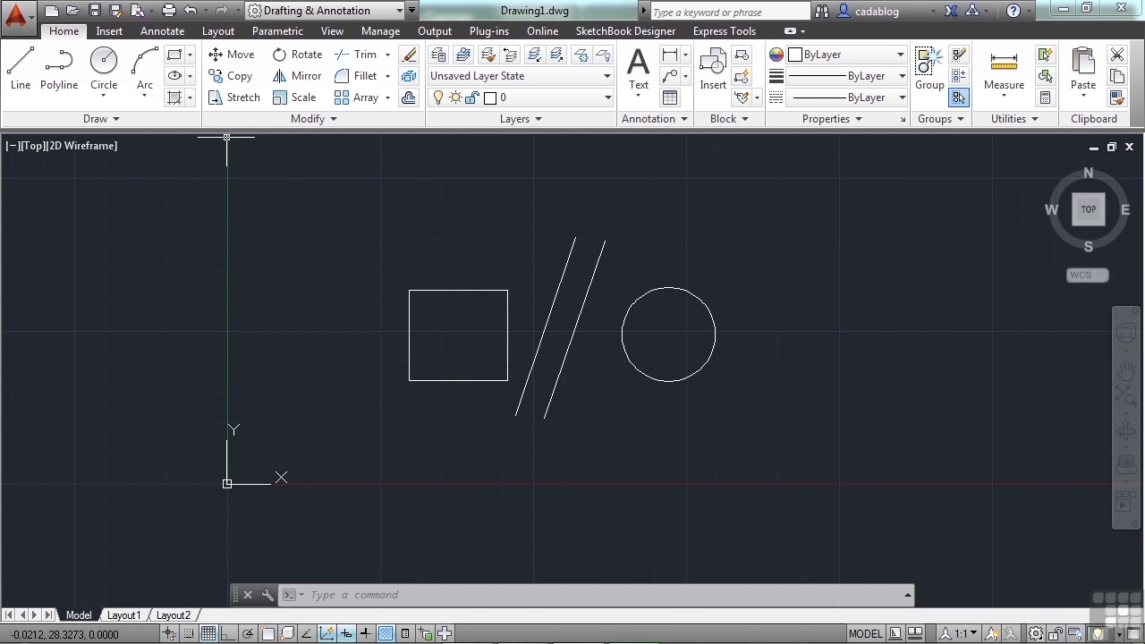
# - Open the program options and review the settings pages from Files through User Preferences
pyautogui.click(16, 15)
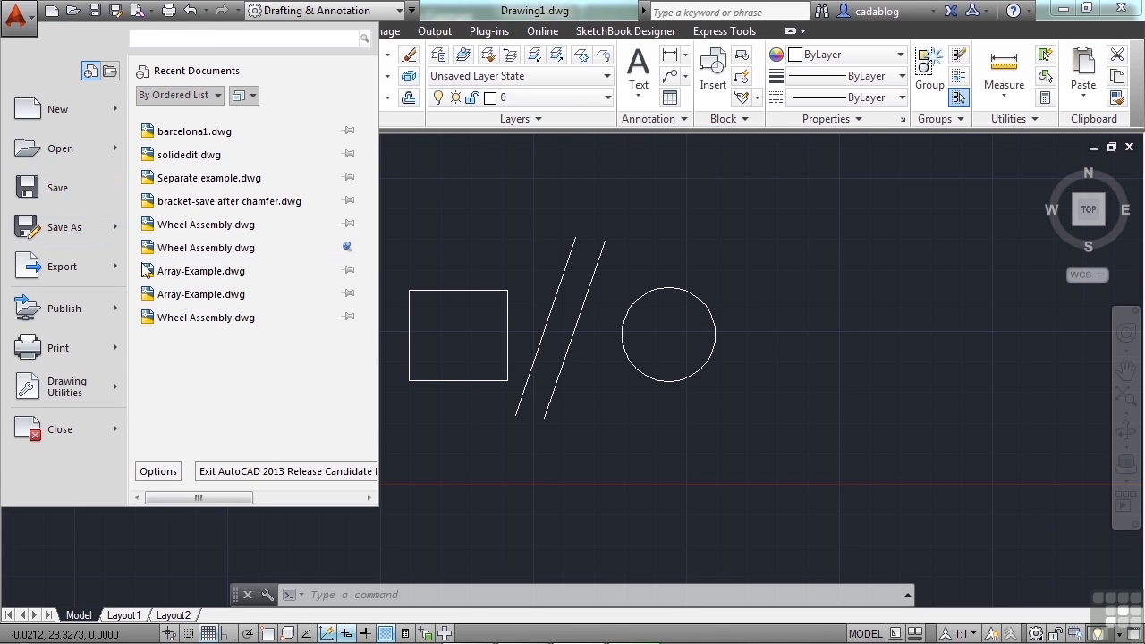
pyautogui.click(163, 481)
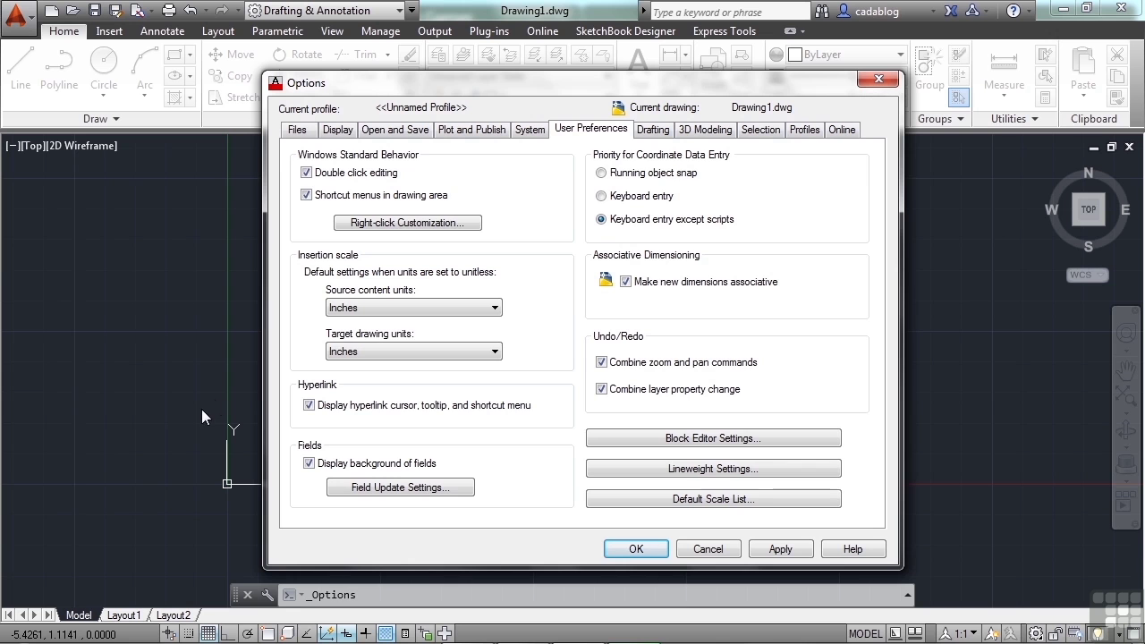
pyautogui.click(309, 131)
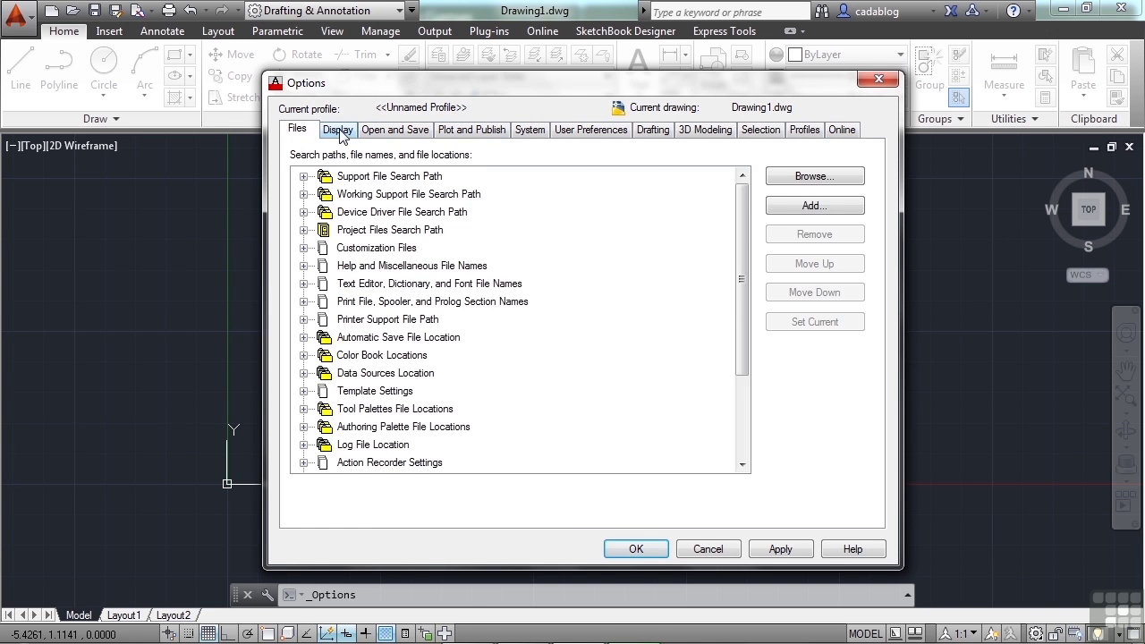
pyautogui.click(337, 131)
pyautogui.click(395, 130)
pyautogui.click(467, 133)
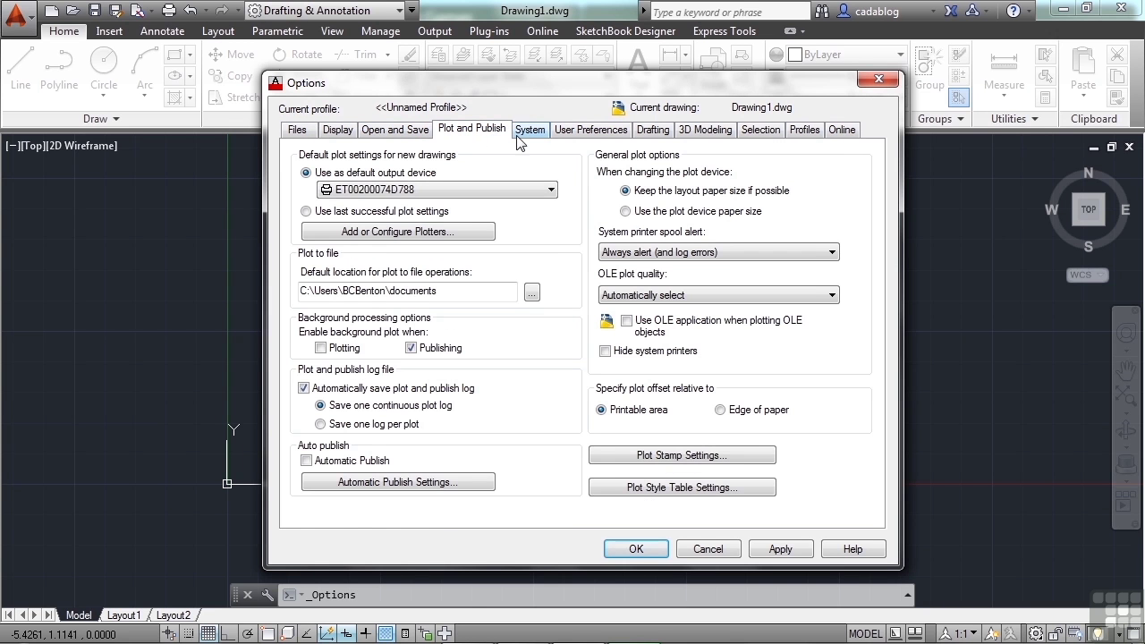
pyautogui.click(528, 134)
pyautogui.click(583, 136)
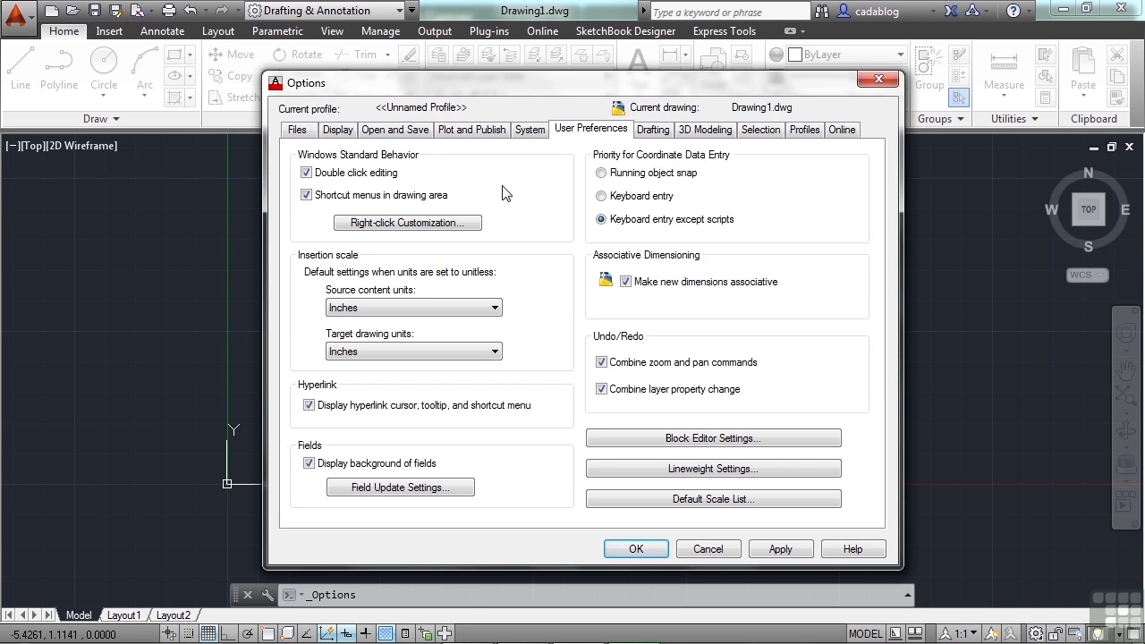
# - Turn on time-sensitive right-click, set Default Mode and Edit Mode to Repeat Last Command, and accept the options
pyautogui.click(448, 230)
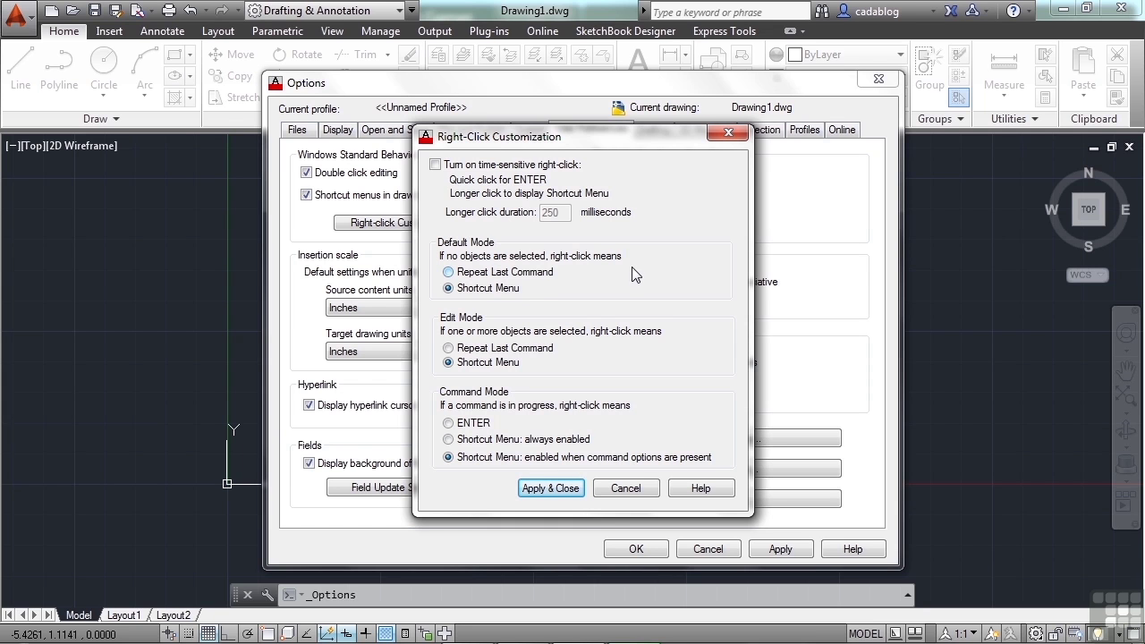
pyautogui.click(470, 272)
pyautogui.click(469, 349)
pyautogui.click(498, 365)
pyautogui.click(435, 166)
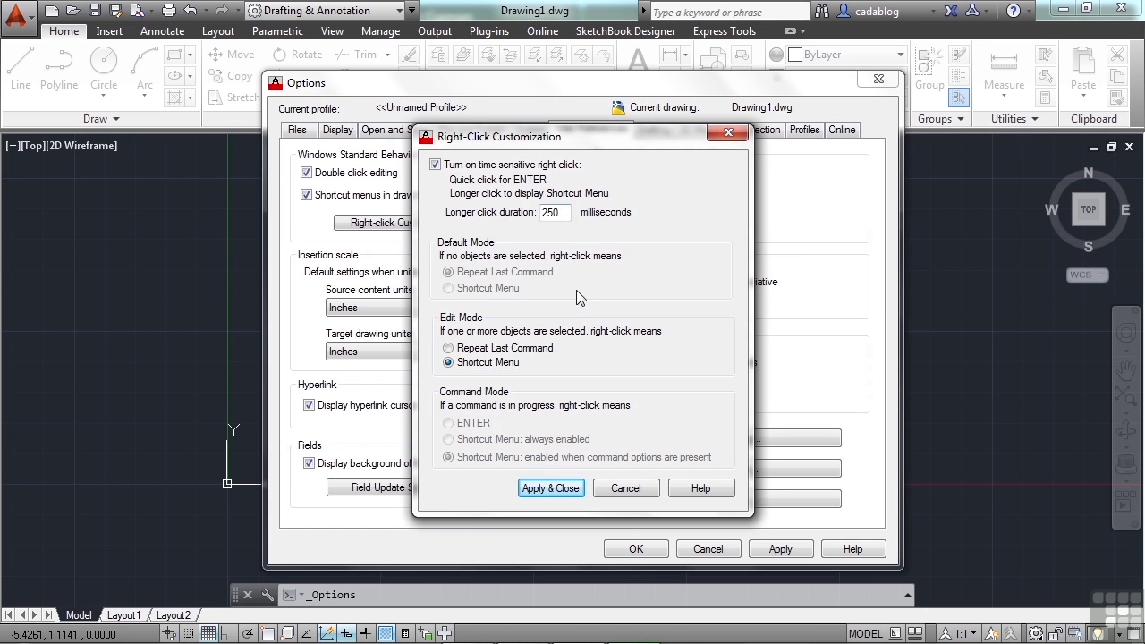
pyautogui.click(449, 349)
pyautogui.click(553, 489)
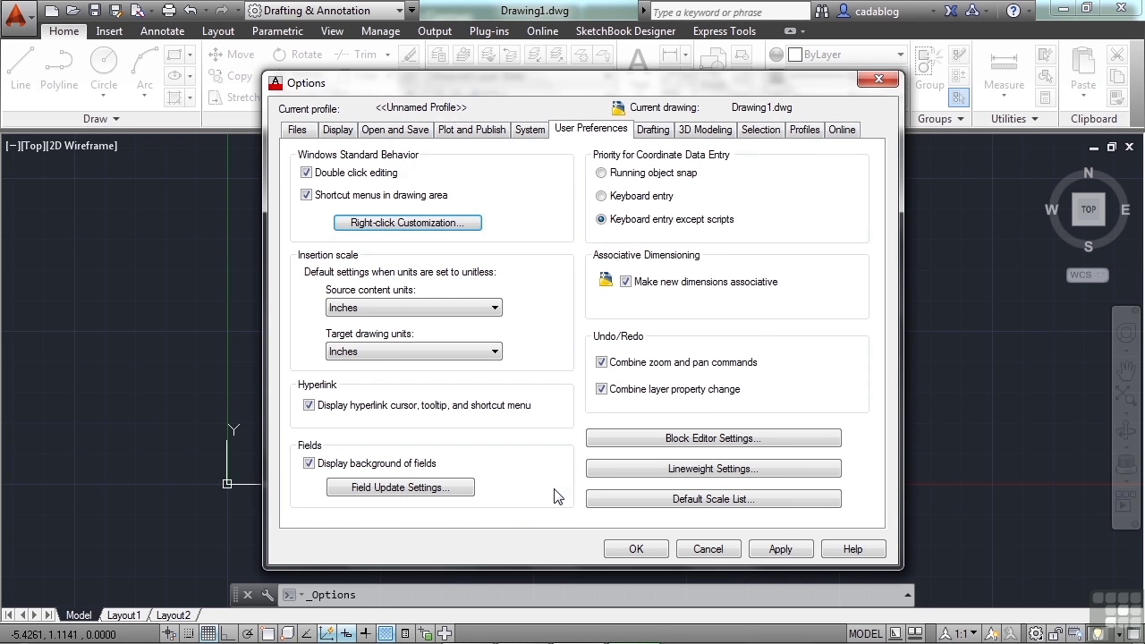
pyautogui.click(644, 546)
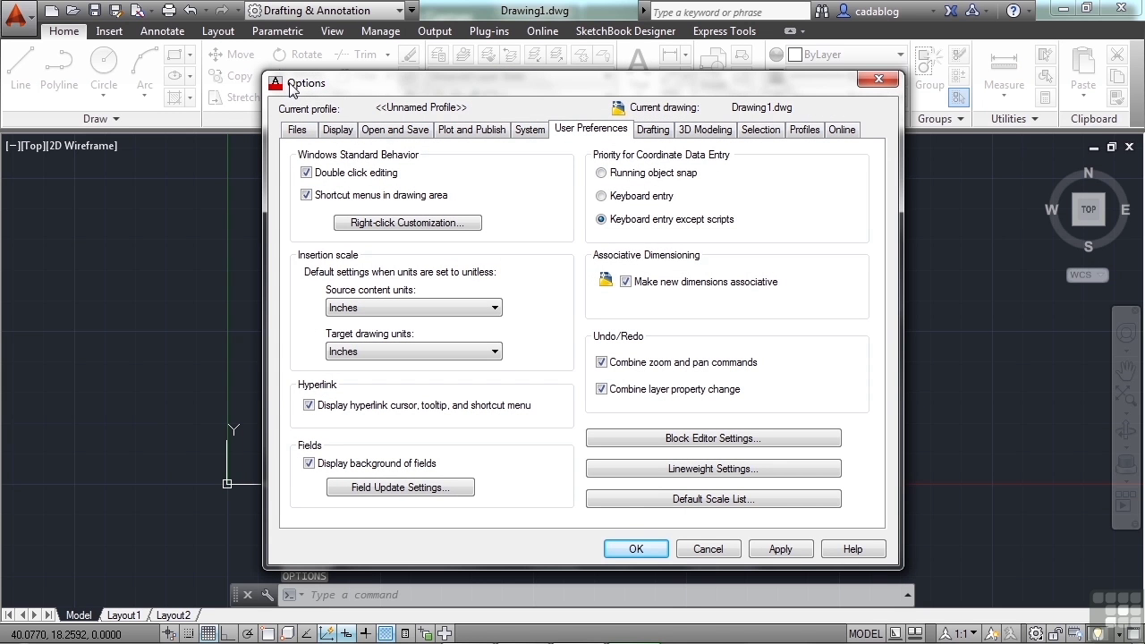
pyautogui.click(635, 550)
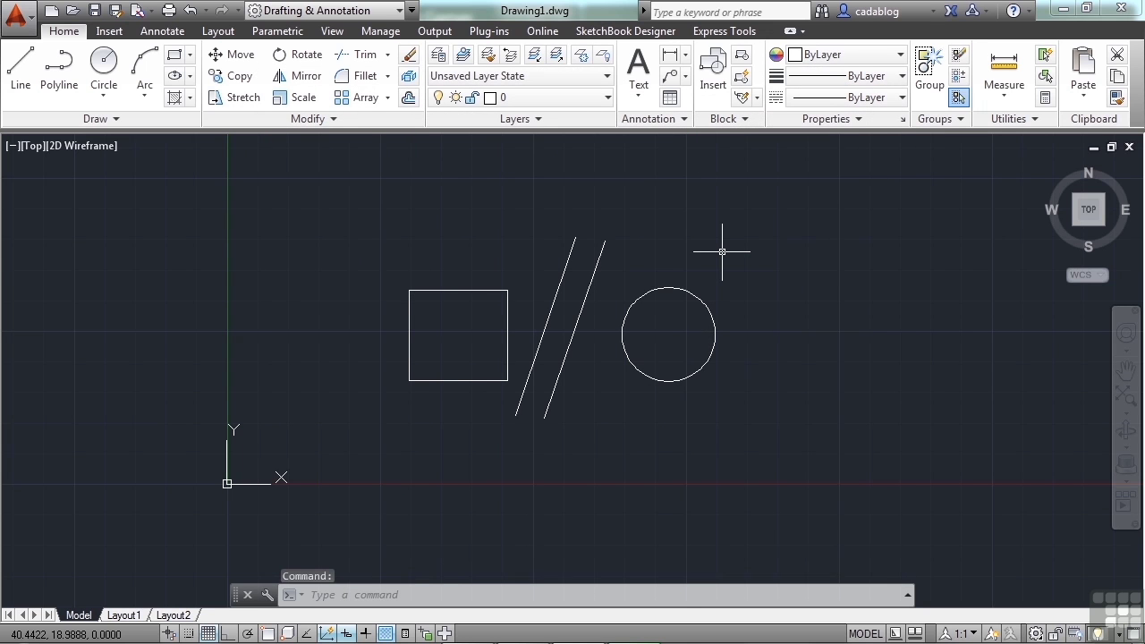
# - Draw one slanted line beside the circle using Line from the recent input list, and select and deselect it
pyautogui.rightClick(722, 252)
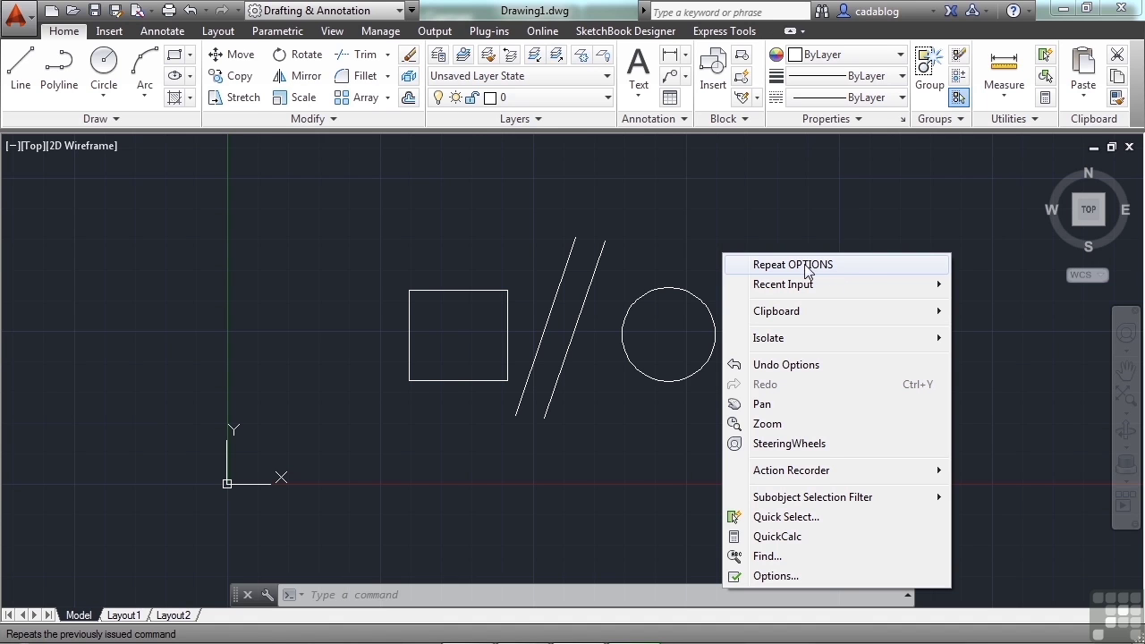
pyautogui.moveTo(877, 287)
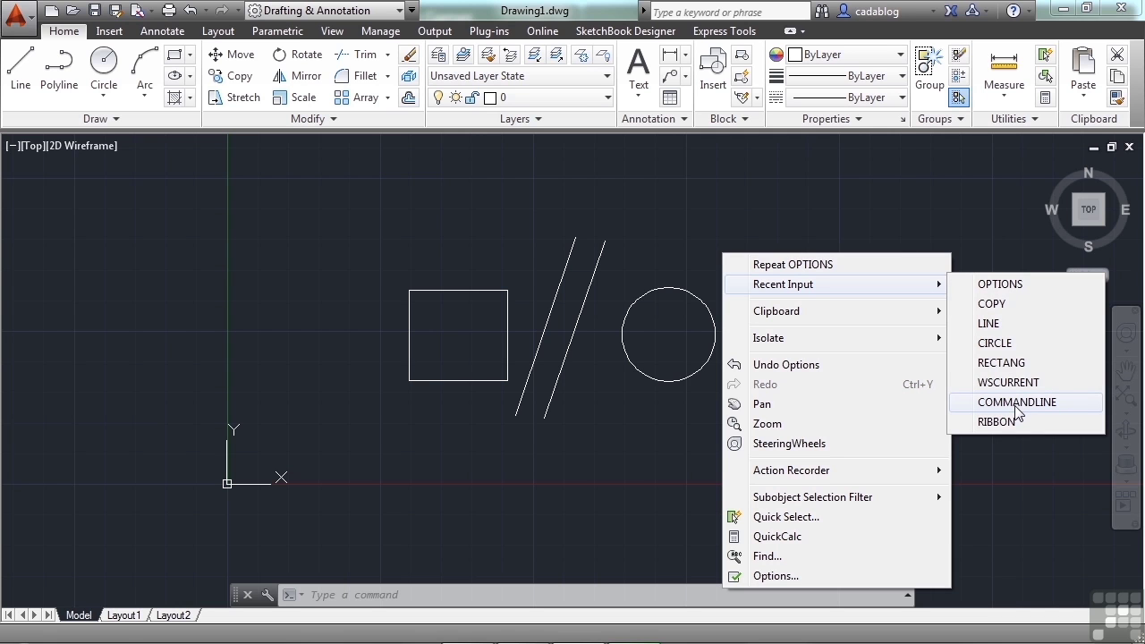
pyautogui.click(994, 324)
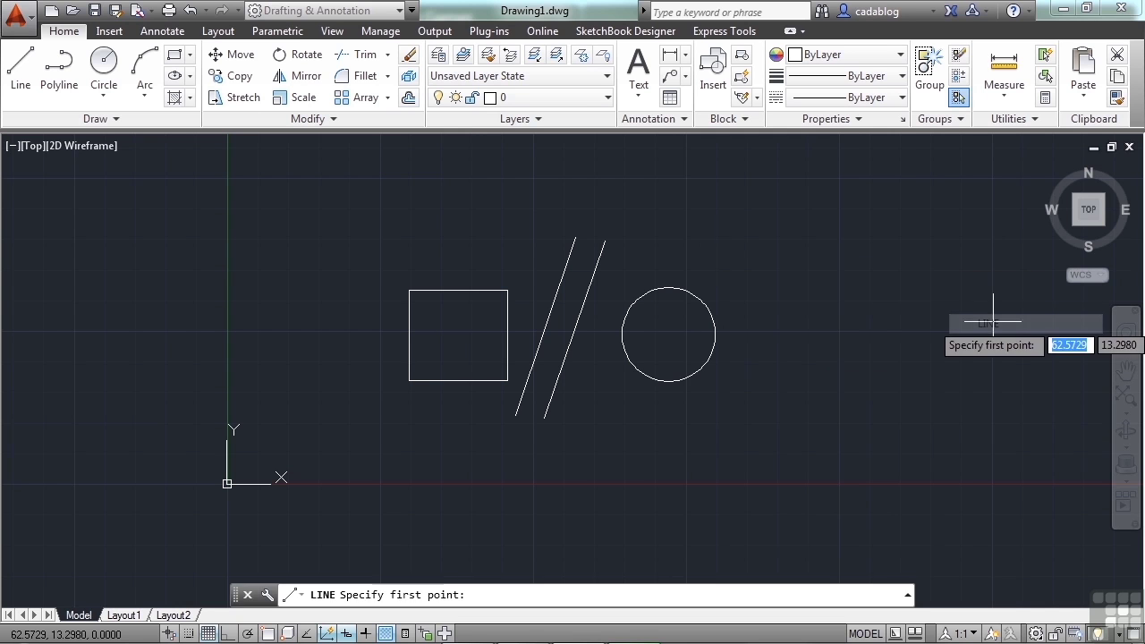
pyautogui.click(808, 339)
pyautogui.click(733, 449)
pyautogui.press('Return')
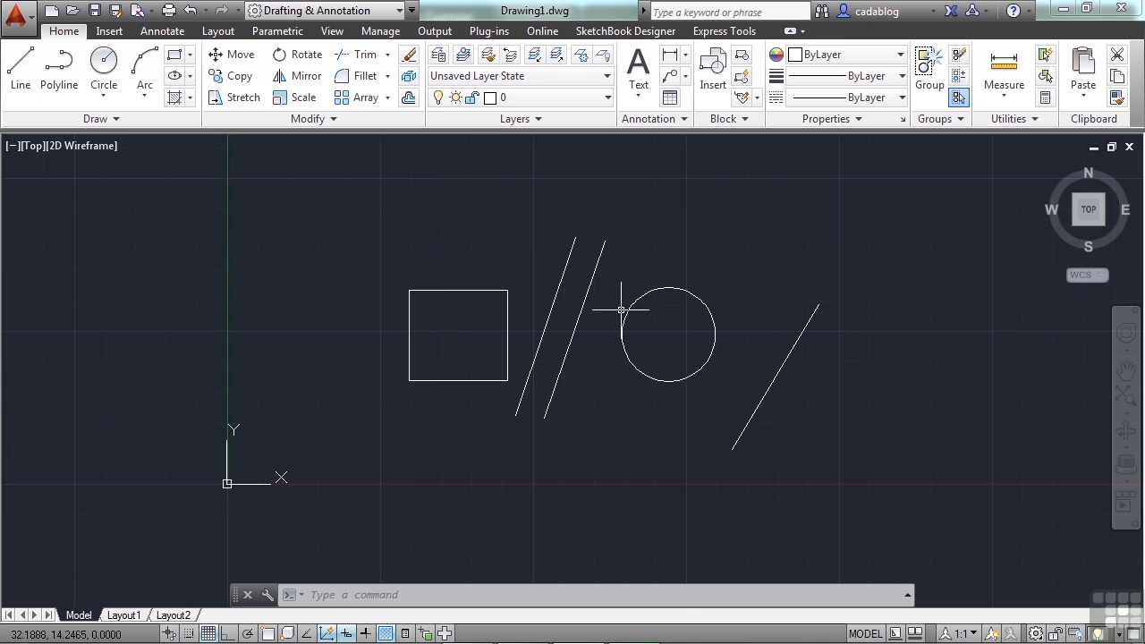
pyautogui.click(786, 360)
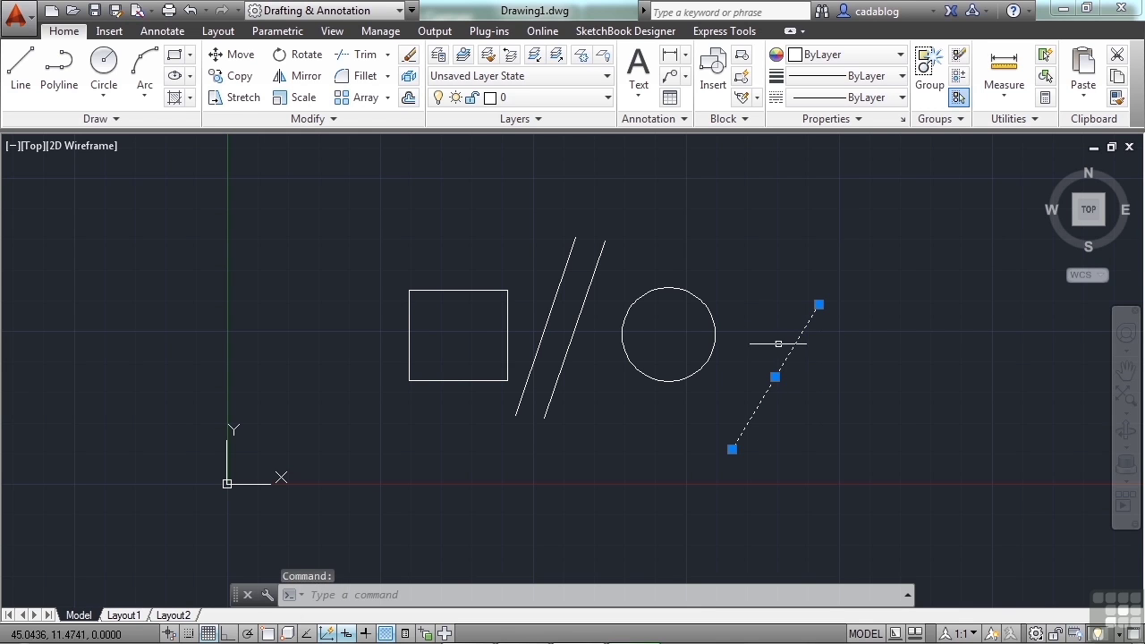
pyautogui.press('Escape')
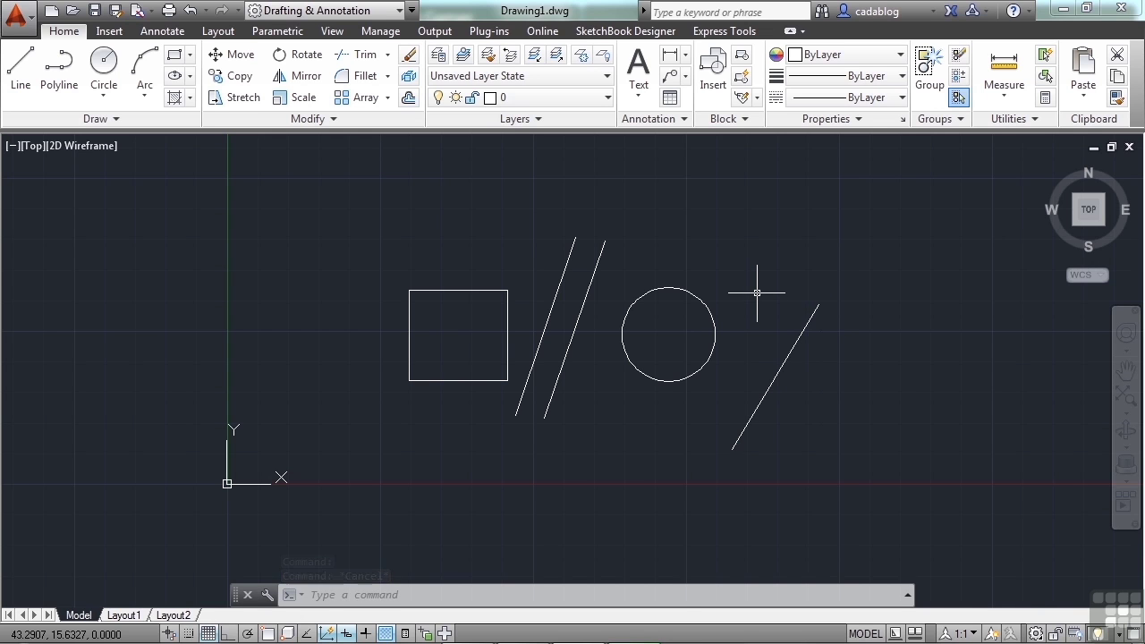
# - Zoom in and out repeatedly around the upper end of the new slanted line
pyautogui.scroll(-3, 757, 293)
pyautogui.scroll(3, 757, 292)
pyautogui.scroll(-3, 757, 293)
pyautogui.scroll(3, 758, 294)
pyautogui.scroll(-3, 759, 296)
pyautogui.scroll(2, 759, 298)
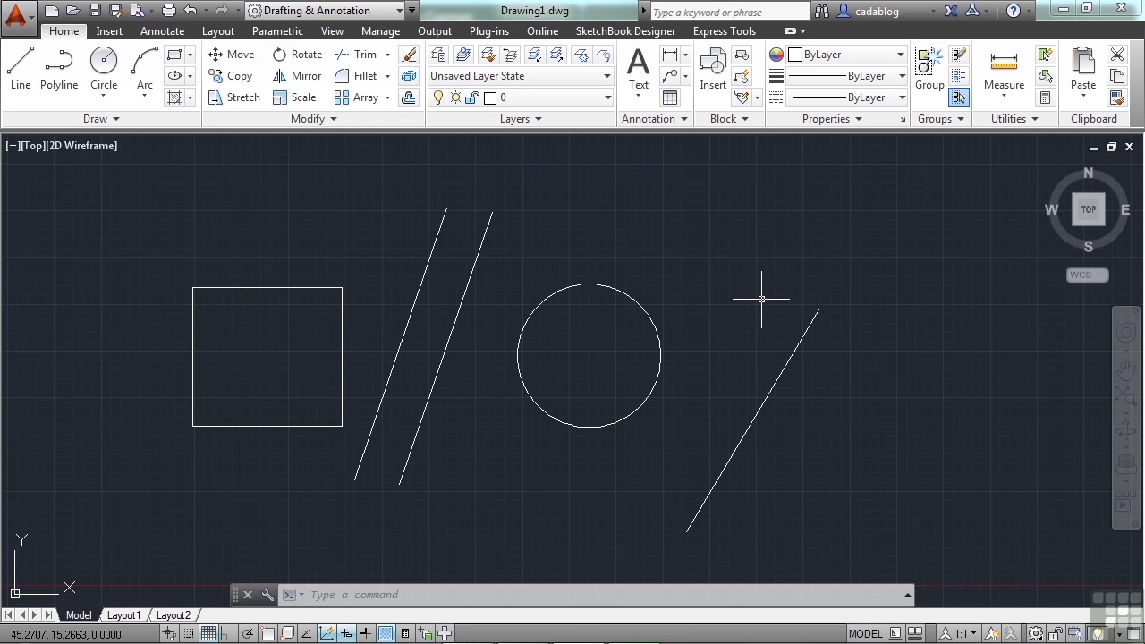
pyautogui.scroll(4, 582, 334)
pyautogui.scroll(-2, 590, 333)
pyautogui.scroll(-5, 602, 336)
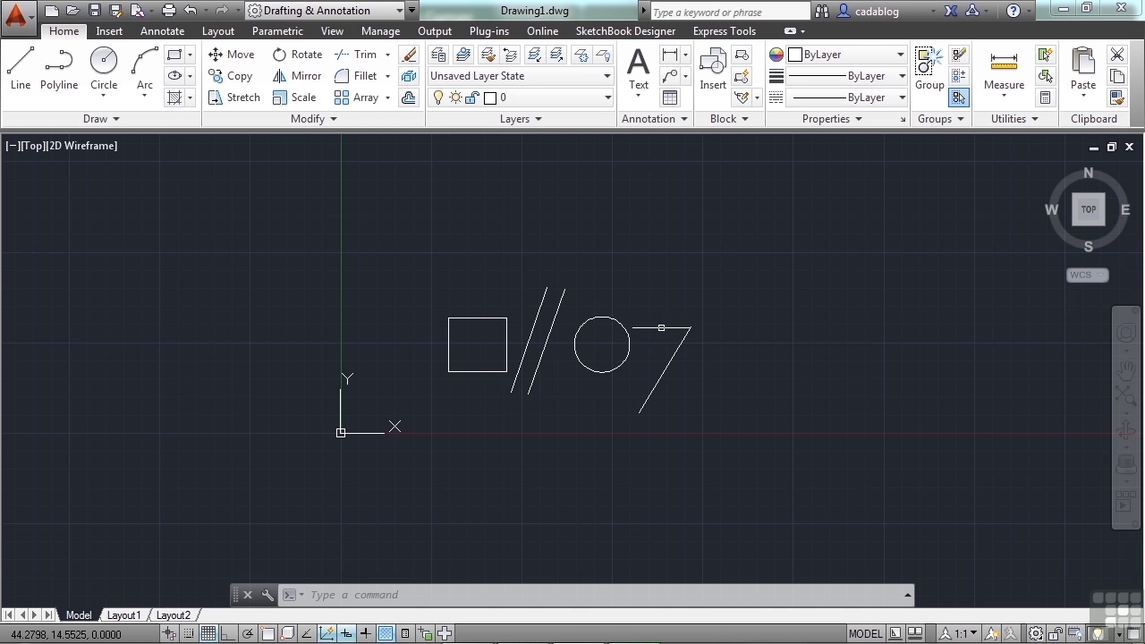
# - Pan and zoom from the circle to the rectangle and its lower corner, and zoom to the drawing extents
pyautogui.moveTo(693, 307)
pyautogui.mouseDown(button='middle')
pyautogui.moveTo(396, 269)
pyautogui.moveTo(449, 285)
pyautogui.moveTo(844, 307)
pyautogui.moveTo(782, 307)
pyautogui.moveTo(690, 342)
pyautogui.moveTo(582, 277)
pyautogui.moveTo(565, 241)
pyautogui.moveTo(631, 227)
pyautogui.moveTo(641, 325)
pyautogui.mouseUp(button='middle')
pyautogui.scroll(8, 566, 374)
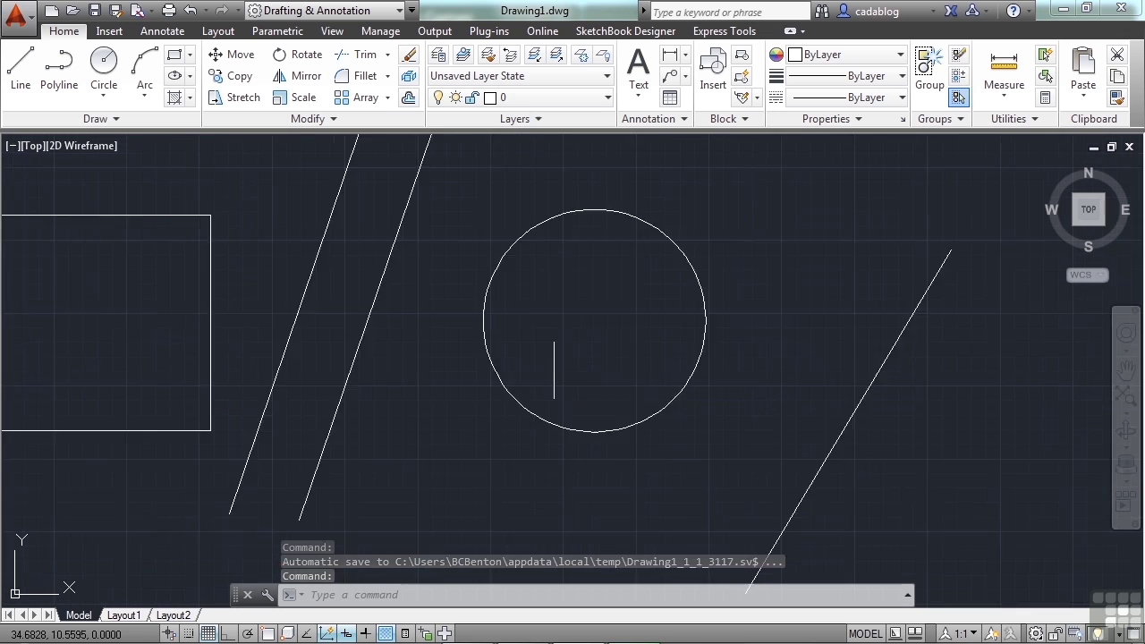
pyautogui.moveTo(475, 312); pyautogui.dragTo(893, 344, button='middle')
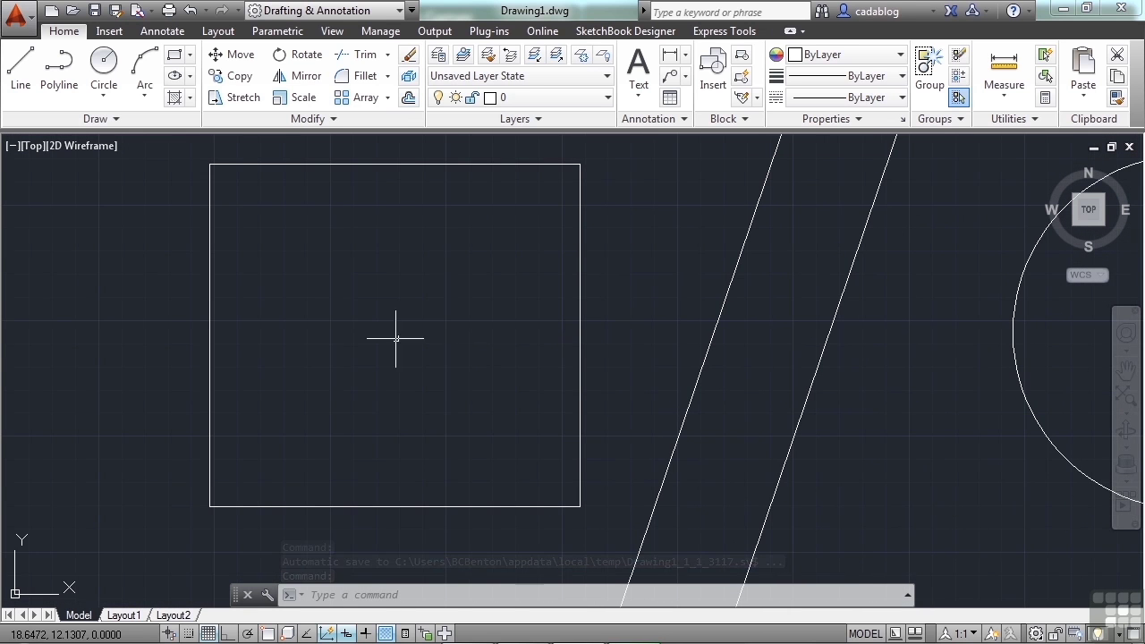
pyautogui.scroll(3, 595, 528)
pyautogui.scroll(-1, 565, 429)
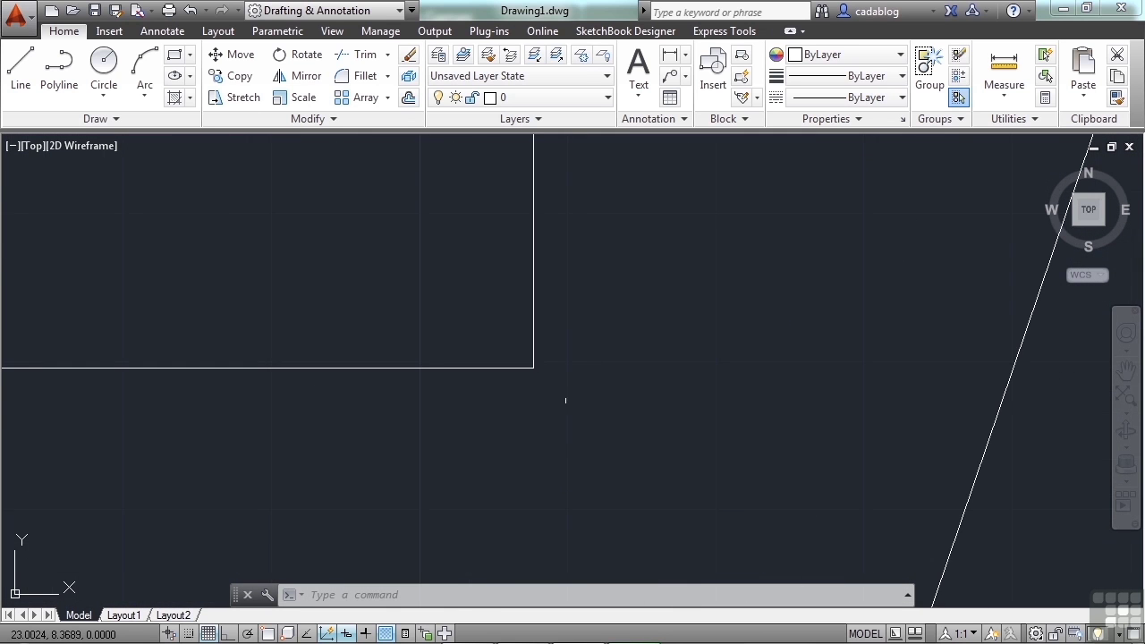
pyautogui.scroll(-3, 565, 304)
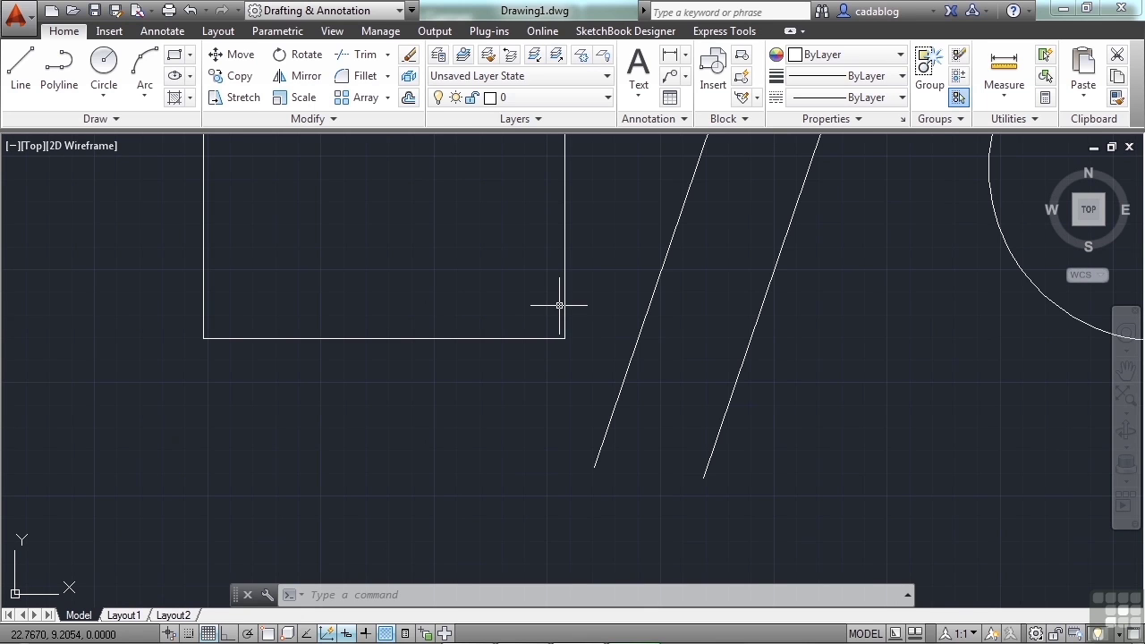
pyautogui.middleClick(512, 275)
pyautogui.middleClick(512, 275)
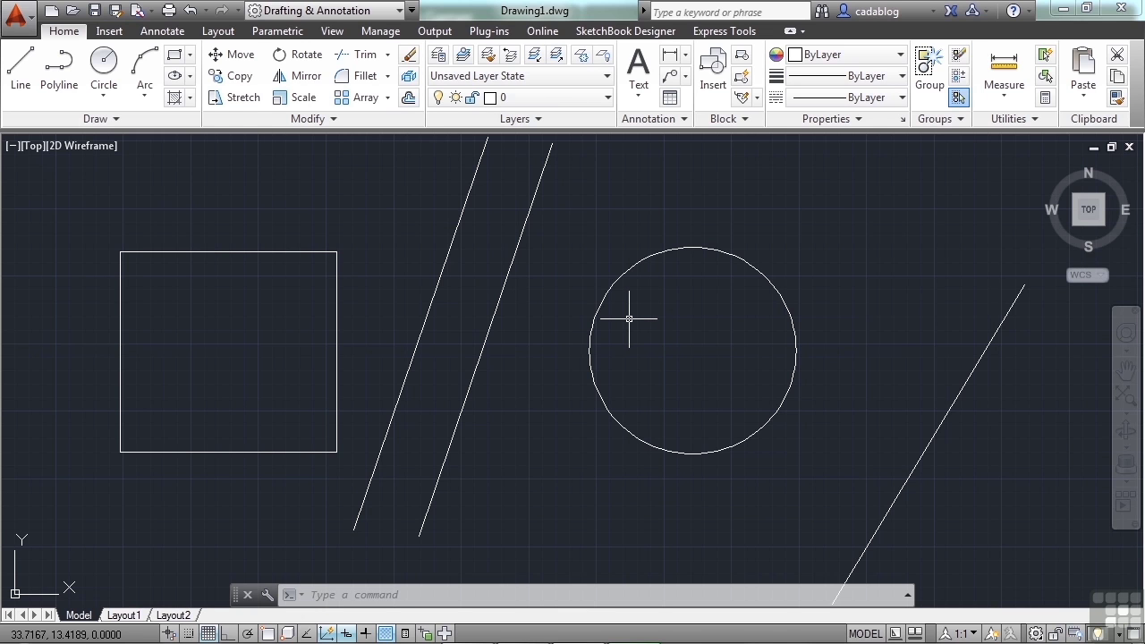
# - Zoom in closely on the rectangle's upper-left corner, pan around it, and return to the drawing extents
pyautogui.moveTo(417, 283)
pyautogui.mouseDown(button='middle')
pyautogui.moveTo(754, 325)
pyautogui.moveTo(564, 328)
pyautogui.moveTo(460, 272)
pyautogui.moveTo(359, 283)
pyautogui.mouseUp(button='middle')
pyautogui.scroll(5, 360, 283)
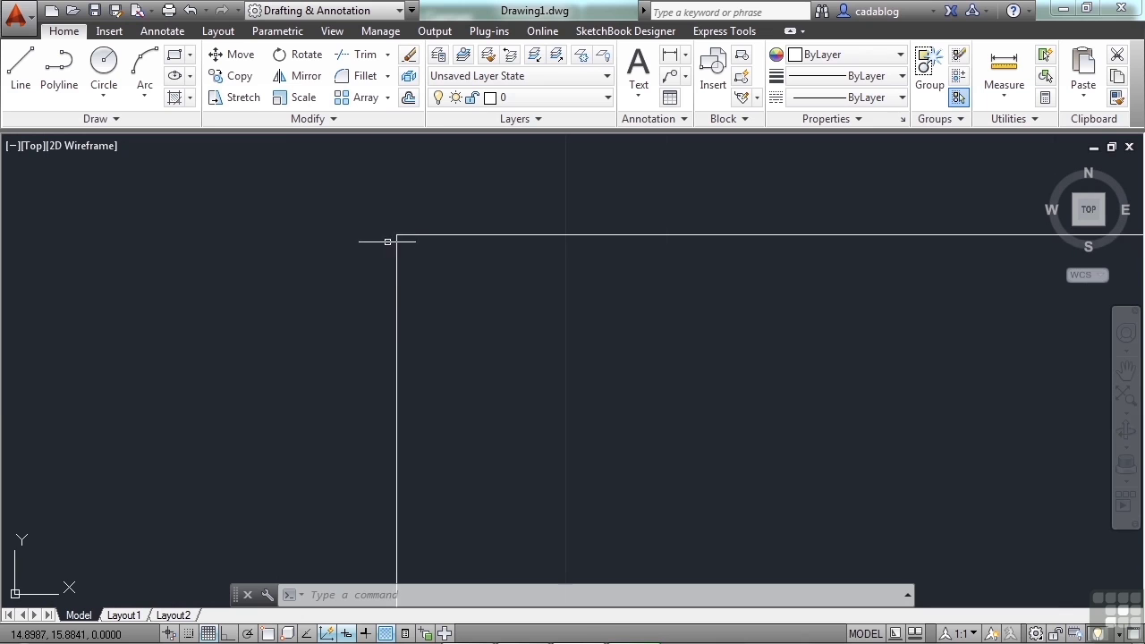
pyautogui.moveTo(396, 235); pyautogui.dragTo(361, 263, button='middle')
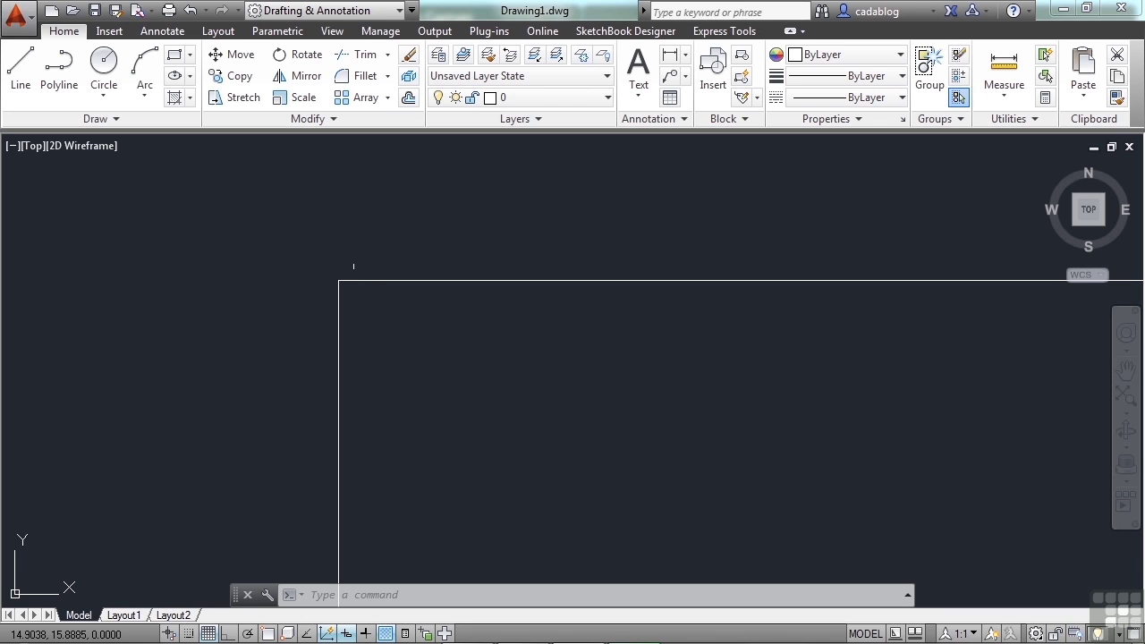
pyautogui.scroll(3, 572, 375)
pyautogui.moveTo(568, 369); pyautogui.dragTo(539, 386, button='middle')
pyautogui.middleClick(450, 325)
pyautogui.middleClick(450, 325)
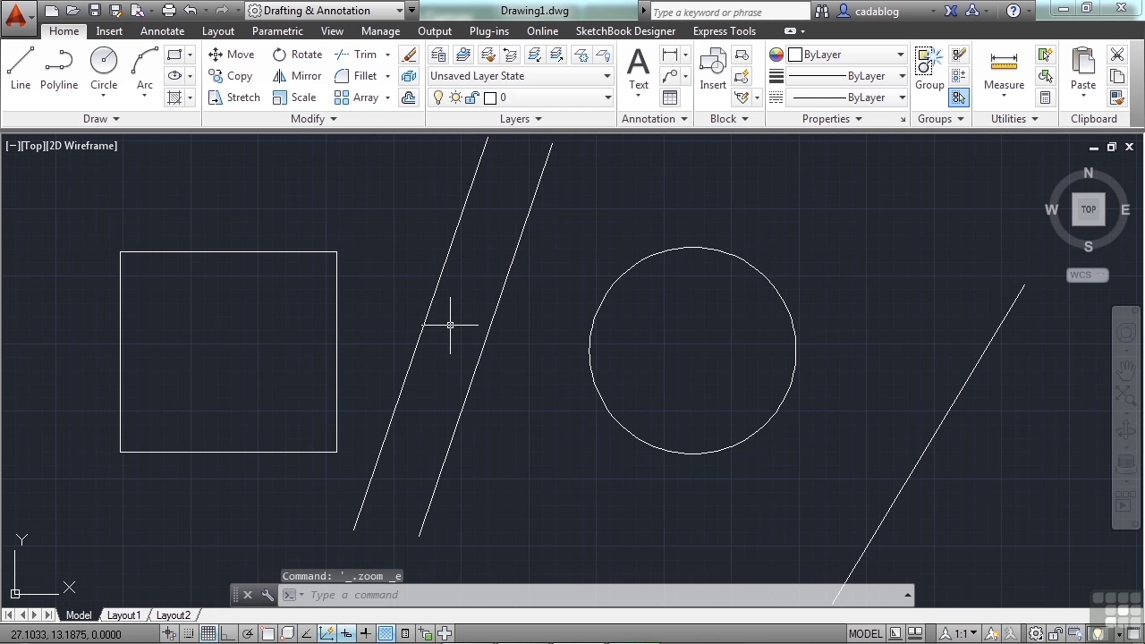
# - Zoom in on the lower end of the single slanted line, and return to the drawing extents
pyautogui.moveTo(861, 517); pyautogui.dragTo(861, 495, button='middle')
pyautogui.scroll(5, 813, 439)
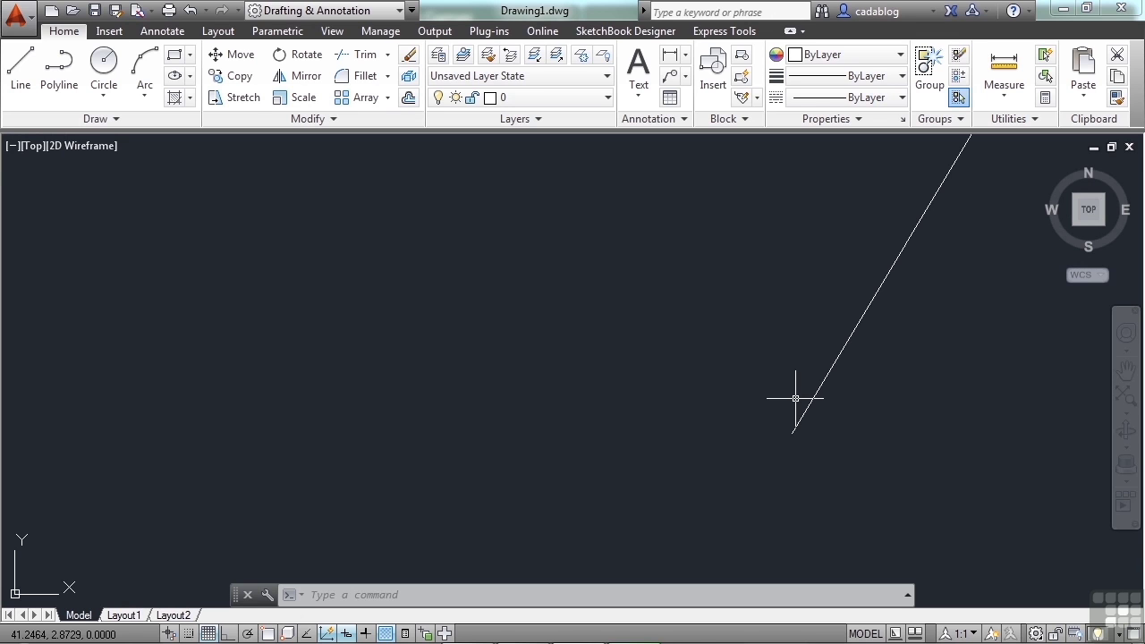
pyautogui.middleClick(657, 310)
pyautogui.middleClick(657, 310)
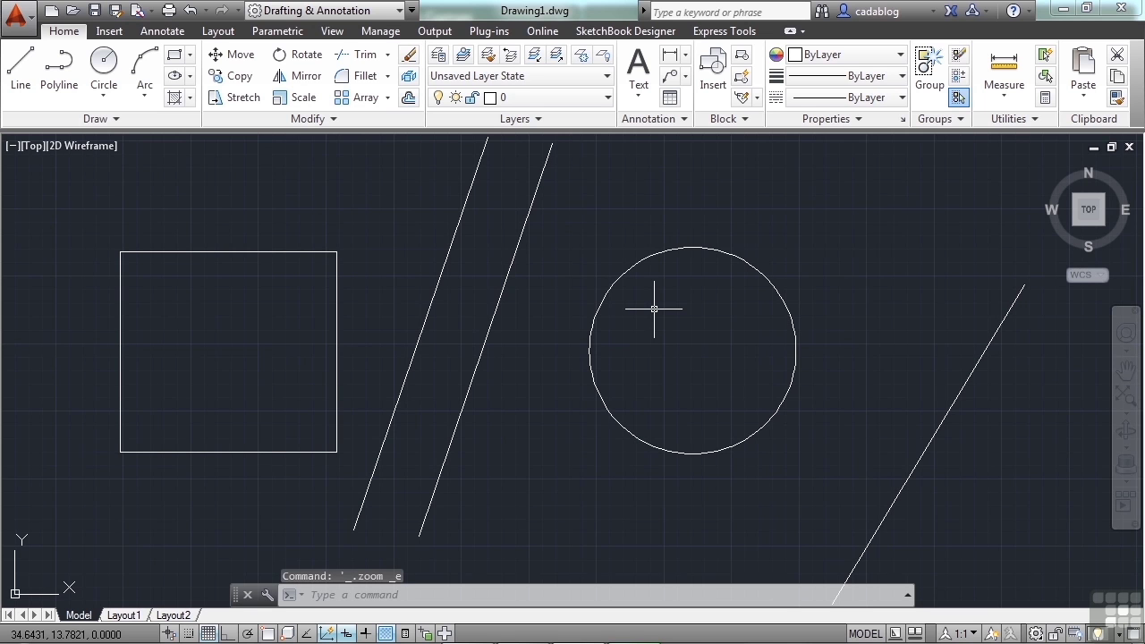
# - Zoom and pan around the circle, and fit the whole drawing in view
pyautogui.scroll(2, 651, 303)
pyautogui.scroll(-4, 649, 310)
pyautogui.moveTo(650, 310)
pyautogui.mouseDown(button='middle')
pyautogui.moveTo(509, 299)
pyautogui.moveTo(617, 322)
pyautogui.mouseUp(button='middle')
pyautogui.scroll(4, 616, 322)
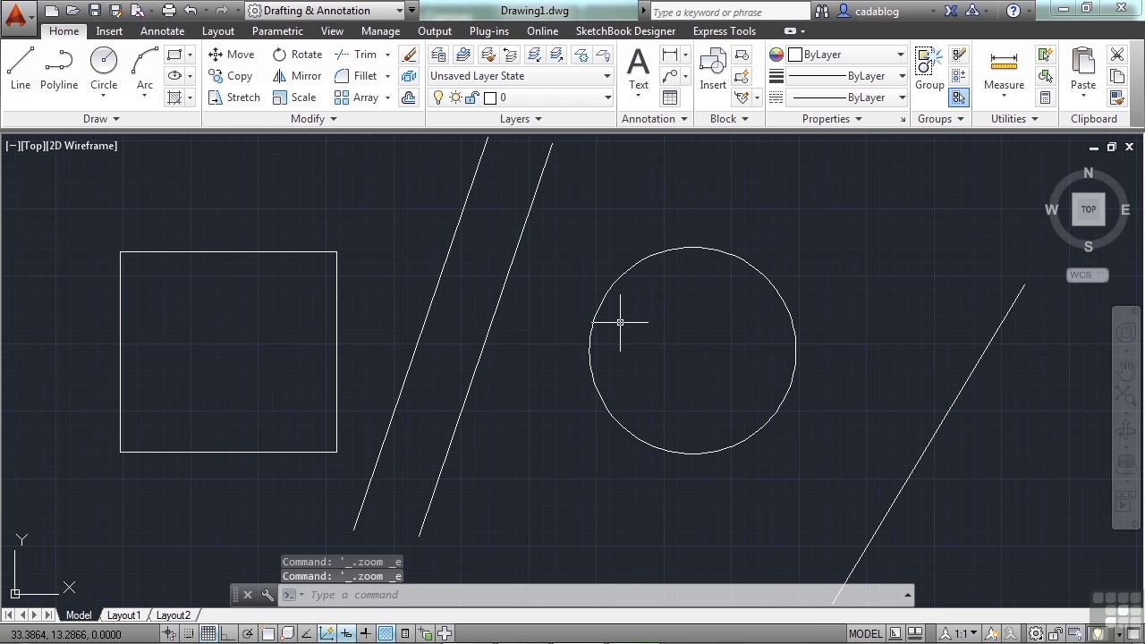
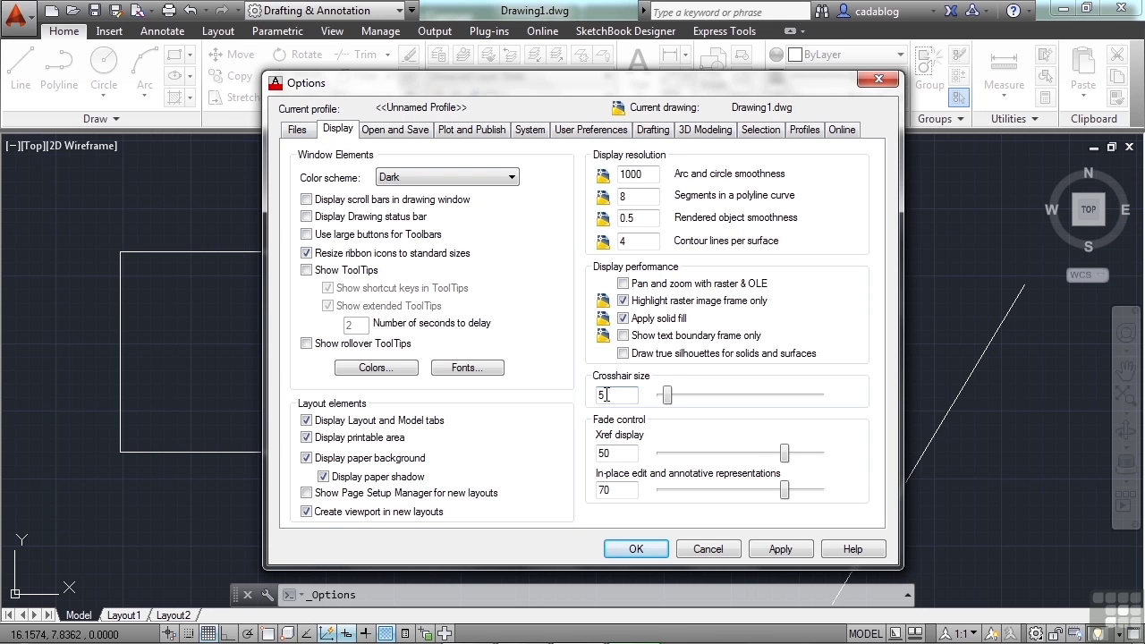
# - Set the crosshair size to its maximum of 100 in the display options and apply the setting
pyautogui.moveTo(669, 395); pyautogui.dragTo(843, 412)
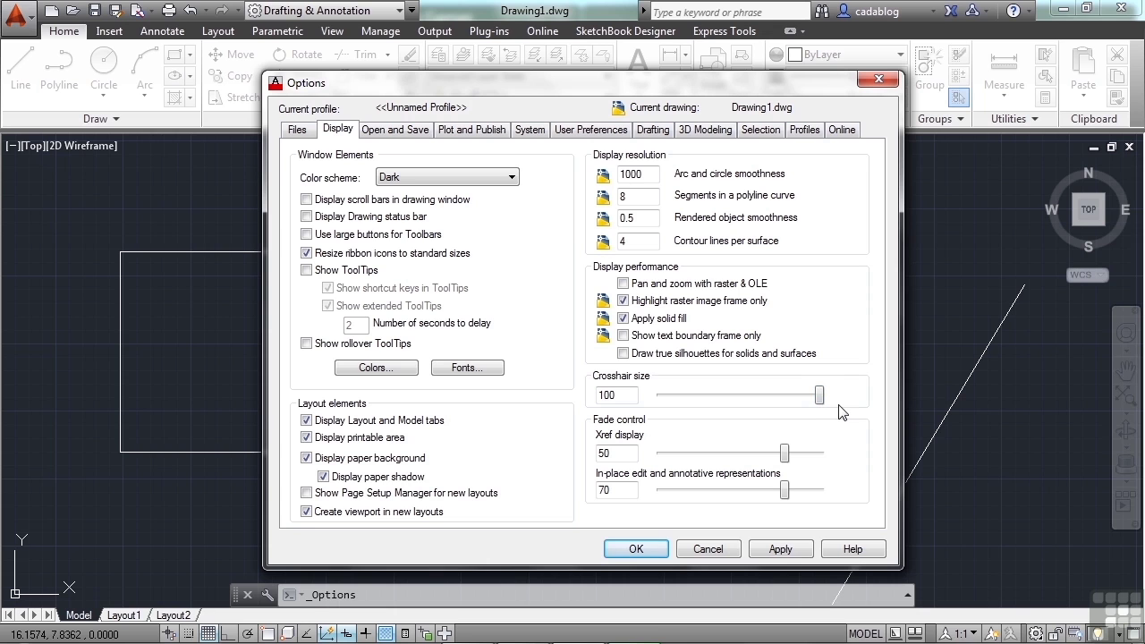
pyautogui.doubleClick(607, 396)
pyautogui.write('50')
pyautogui.click(824, 407)
pyautogui.moveTo(744, 399); pyautogui.dragTo(850, 401)
pyautogui.moveTo(822, 398)
pyautogui.mouseDown()
pyautogui.moveTo(741, 412)
pyautogui.moveTo(821, 399)
pyautogui.mouseUp()
pyautogui.click(641, 548)
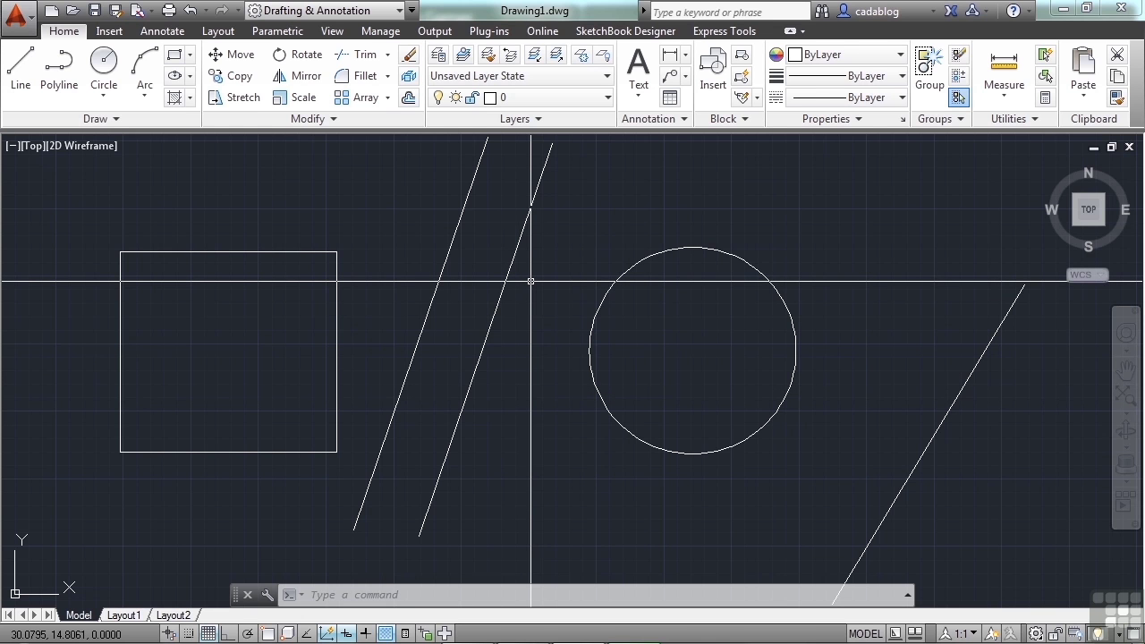
# - Reopen the display options and set the crosshair size to 50
pyautogui.write('op')
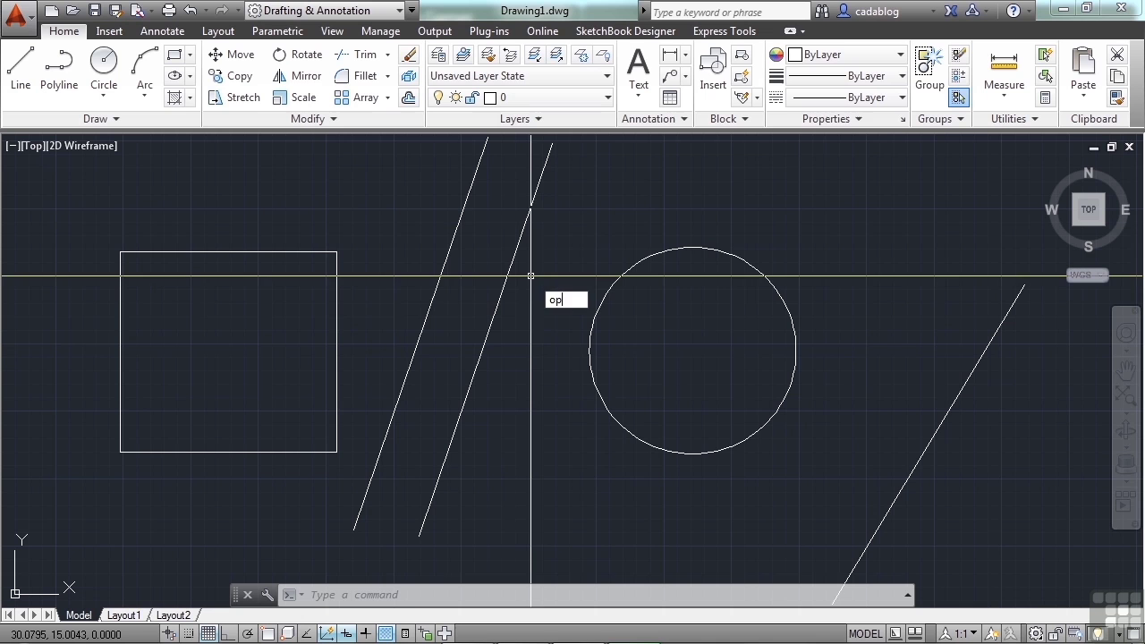
pyautogui.press('Return')
pyautogui.doubleClick(632, 395)
pyautogui.write('50')
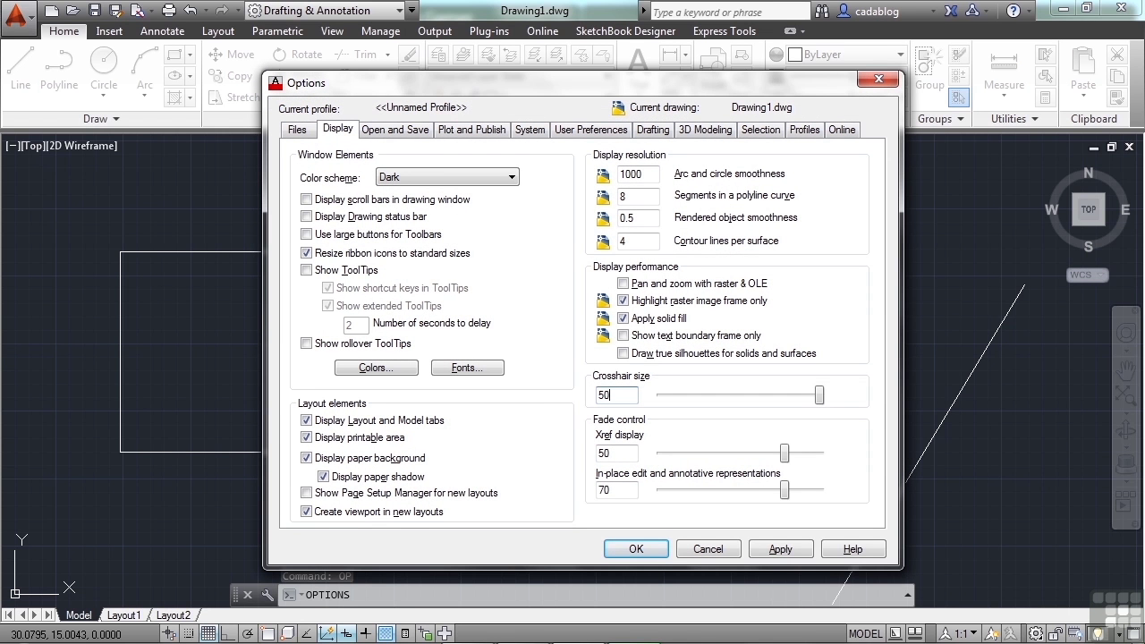
pyautogui.click(636, 548)
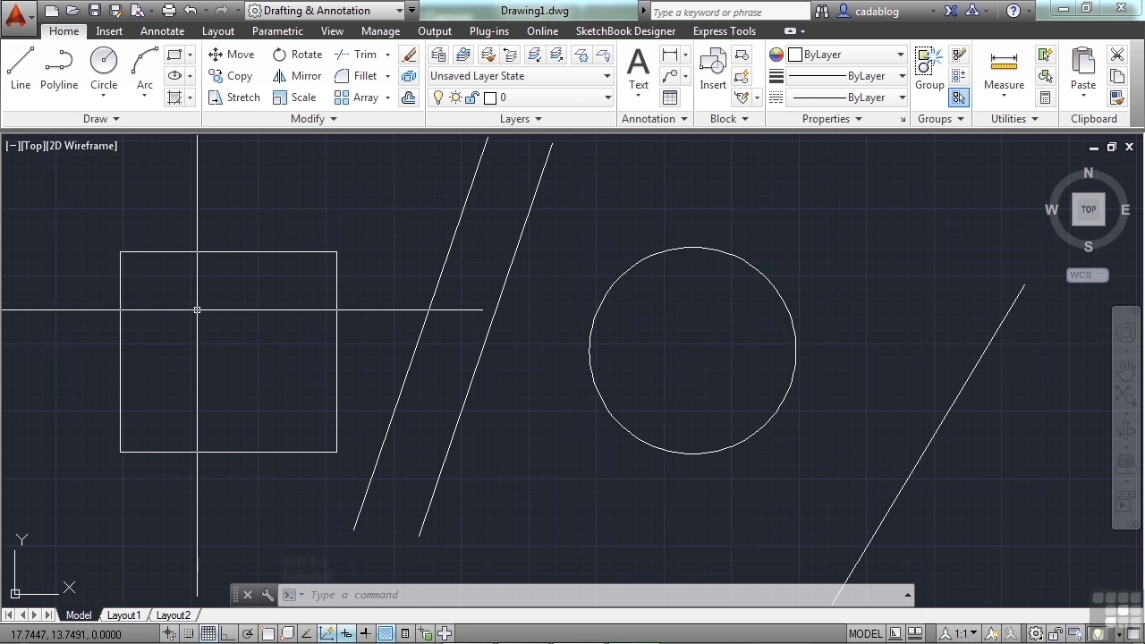
# - View the product update and Connect with AutoCAD links, and return to the drawing without choosing one
pyautogui.scroll(-4, 351, 310)
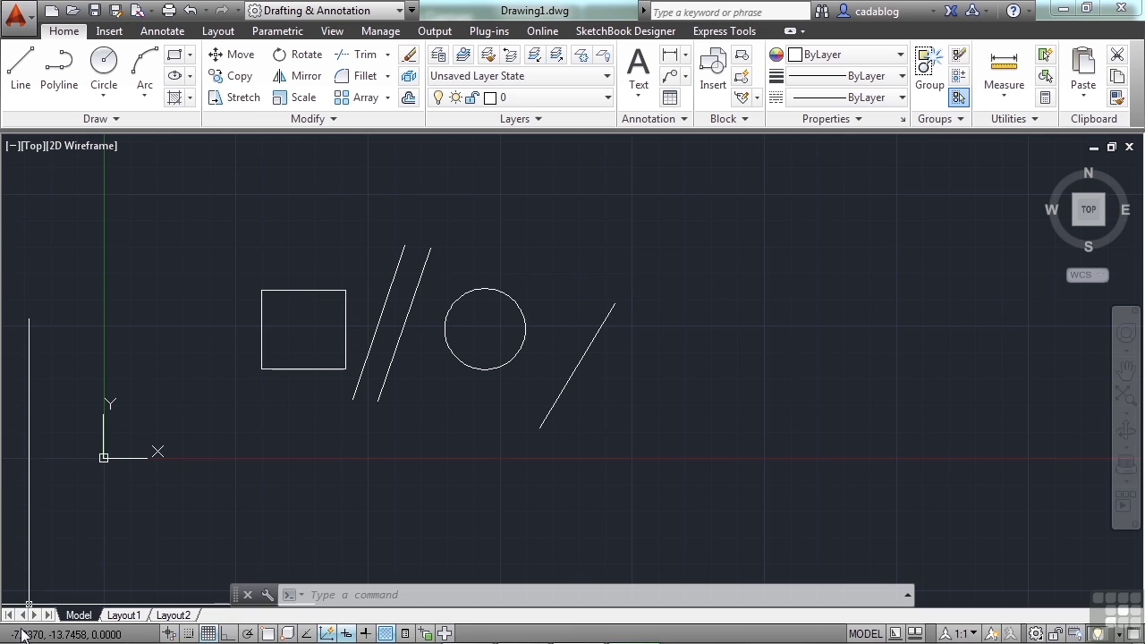
pyautogui.moveTo(1066, 640)
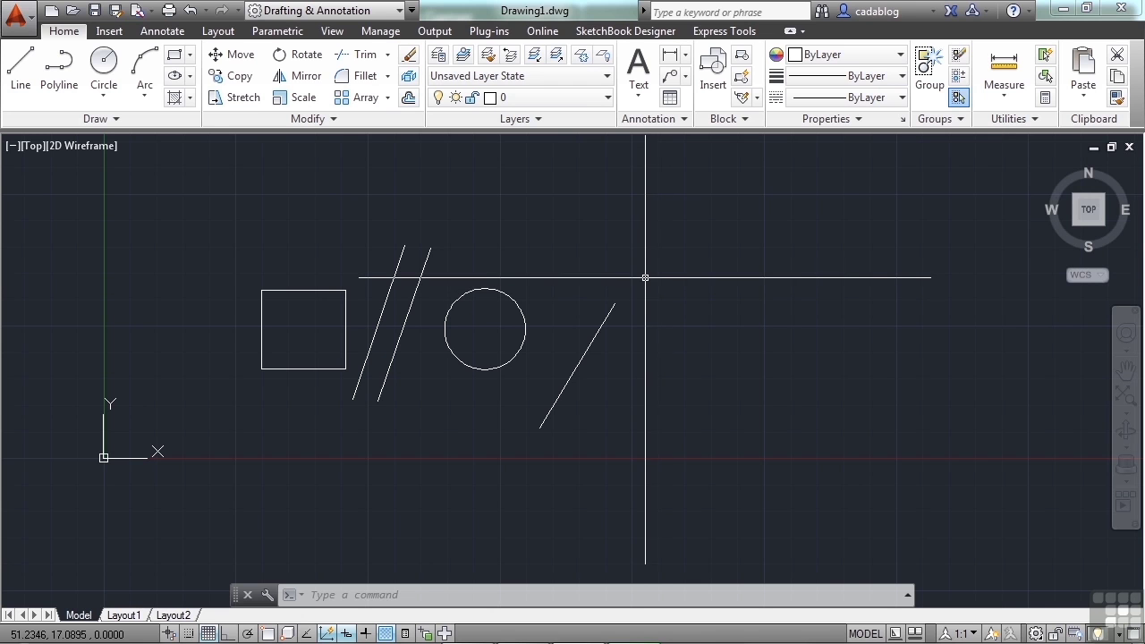
pyautogui.click(670, 280)
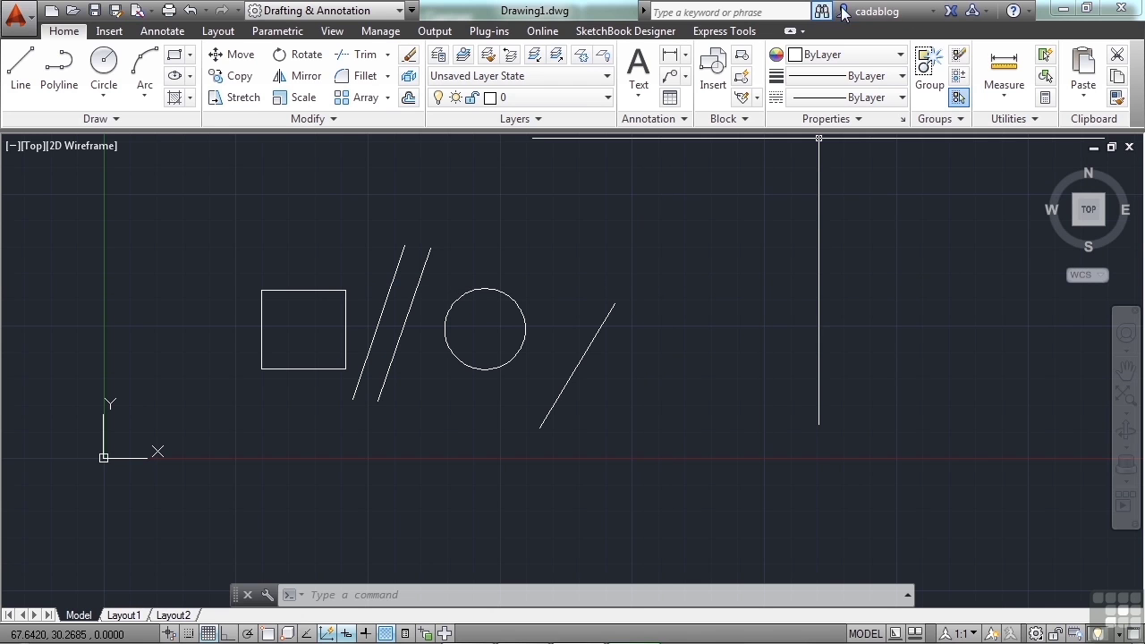
pyautogui.click(989, 14)
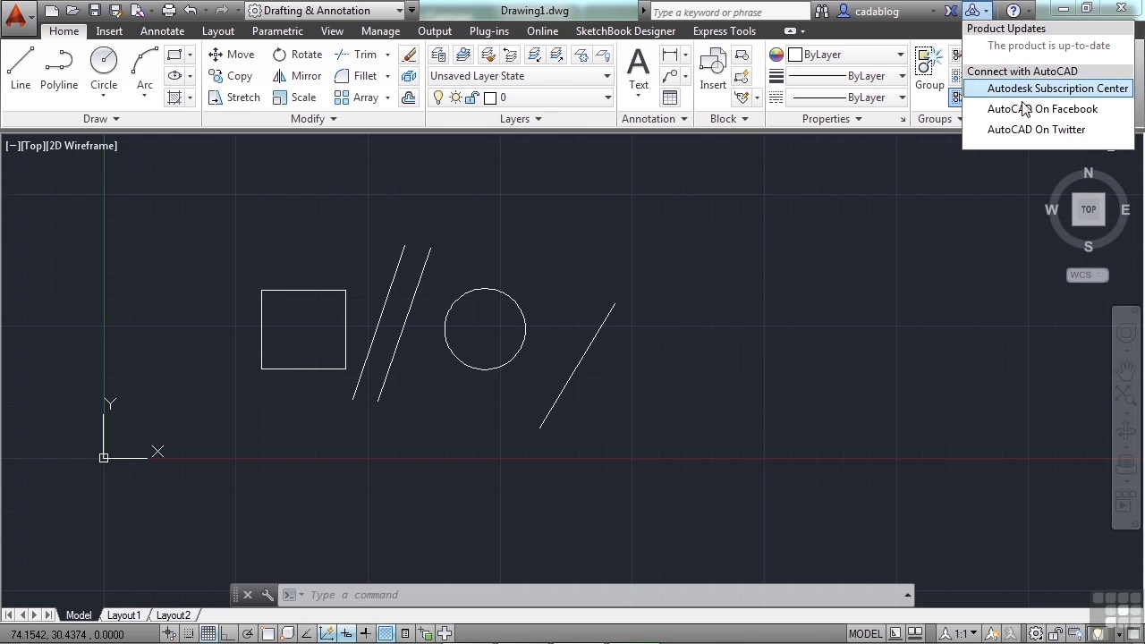
pyautogui.click(891, 221)
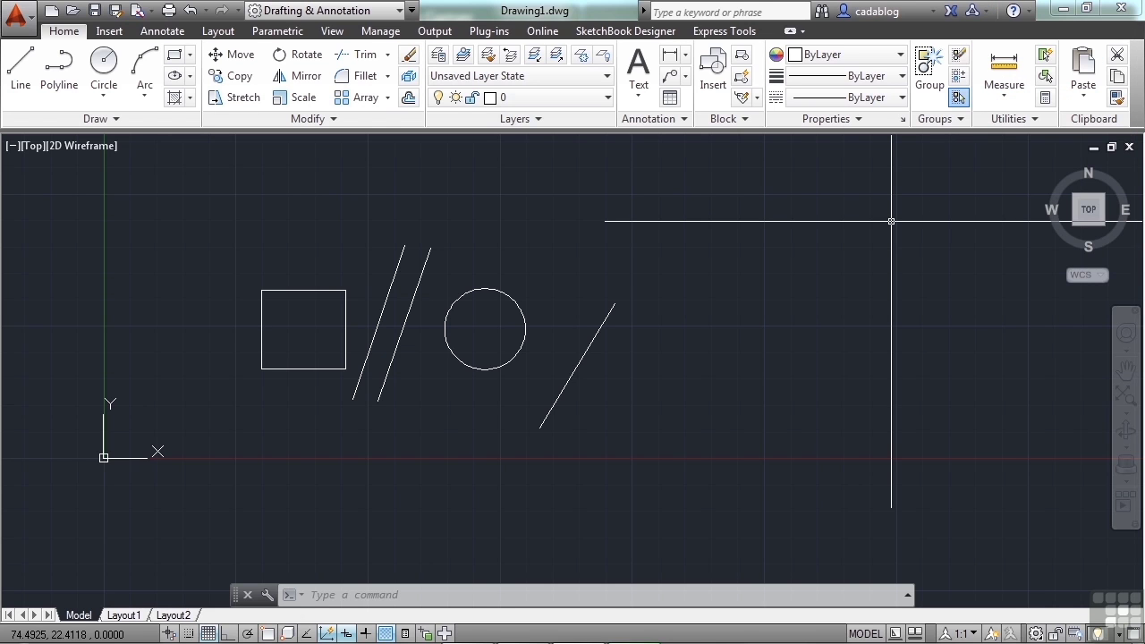